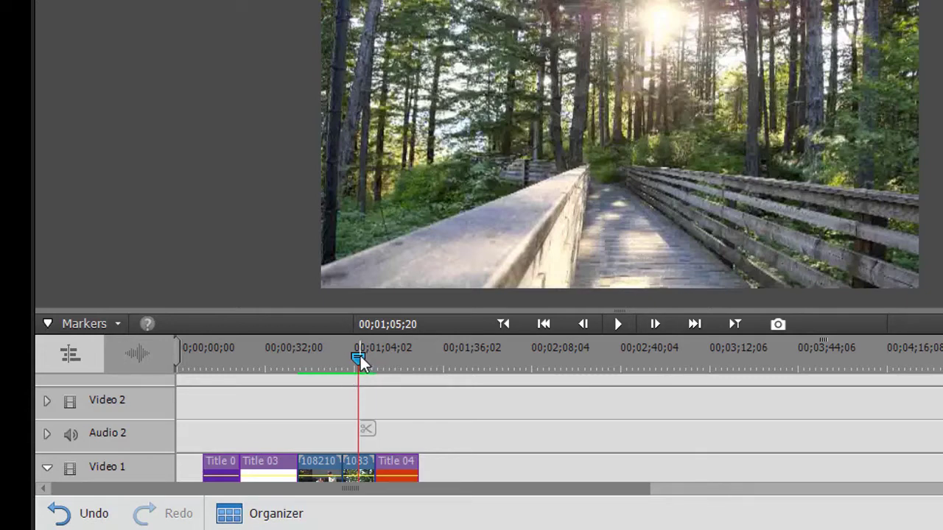
# - Review the sequence: scrub through the purple and white titles and play the soccer and boardwalk footage
pyautogui.moveTo(358, 358); pyautogui.dragTo(189, 375)
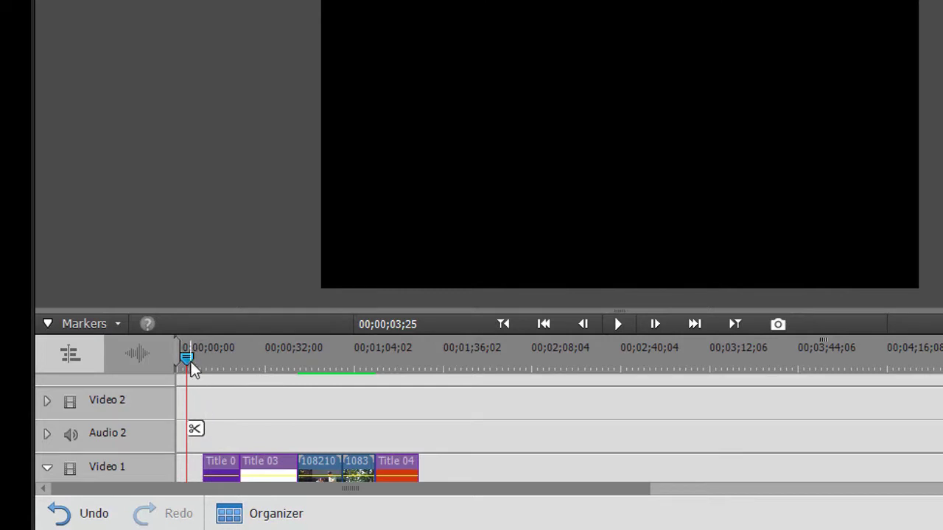
pyautogui.moveTo(189, 359); pyautogui.dragTo(230, 363)
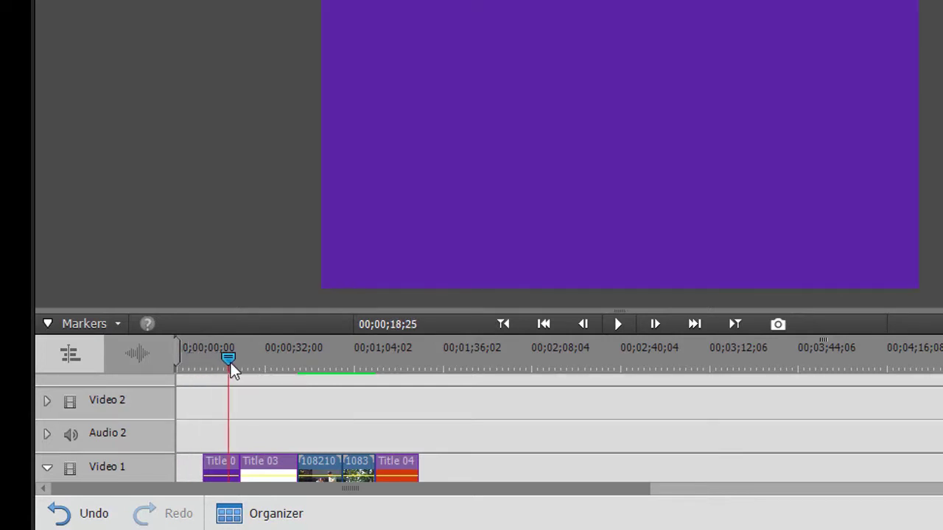
pyautogui.moveTo(231, 363)
pyautogui.moveTo(234, 356); pyautogui.dragTo(281, 366)
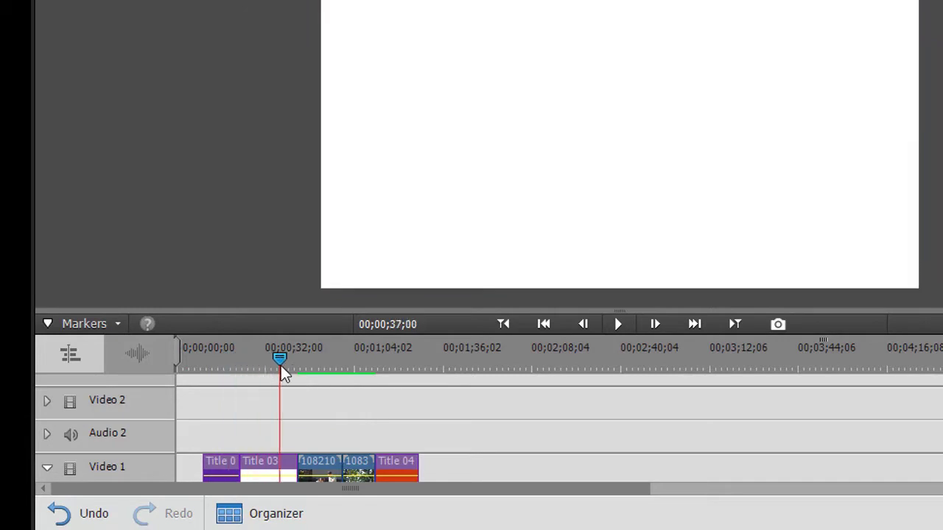
pyautogui.moveTo(281, 365); pyautogui.dragTo(325, 376)
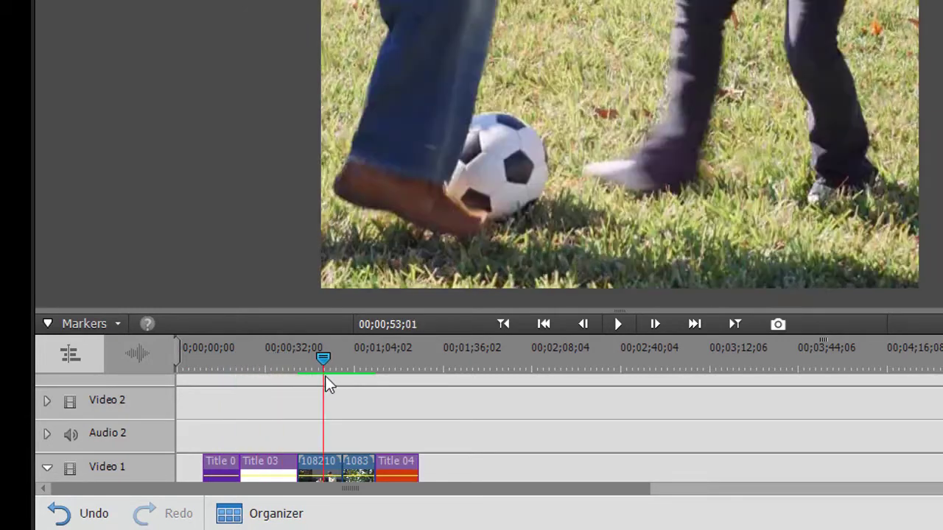
pyautogui.click(627, 324)
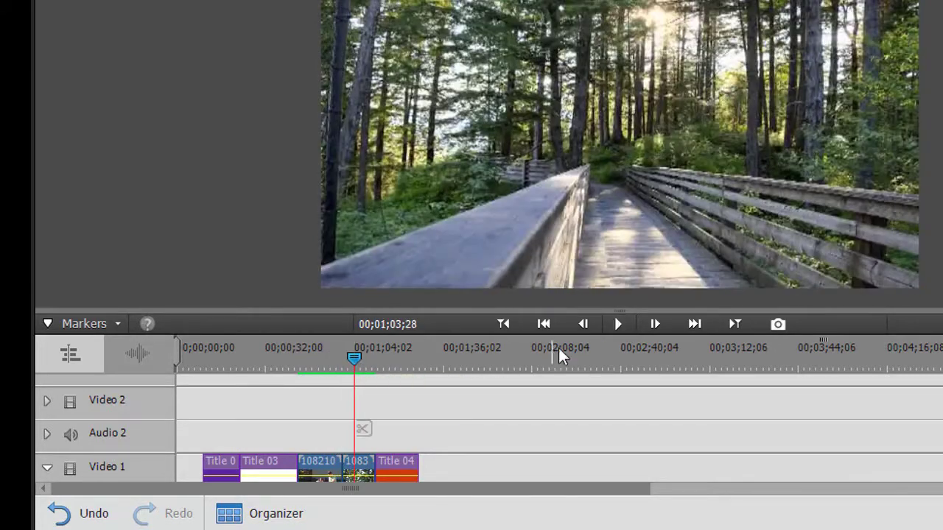
pyautogui.click(617, 324)
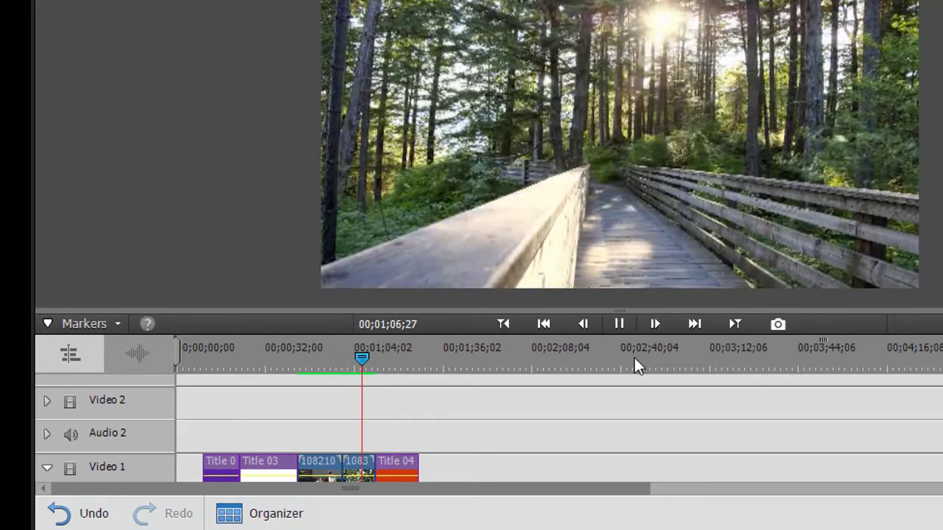
pyautogui.moveTo(364, 355); pyautogui.dragTo(180, 376)
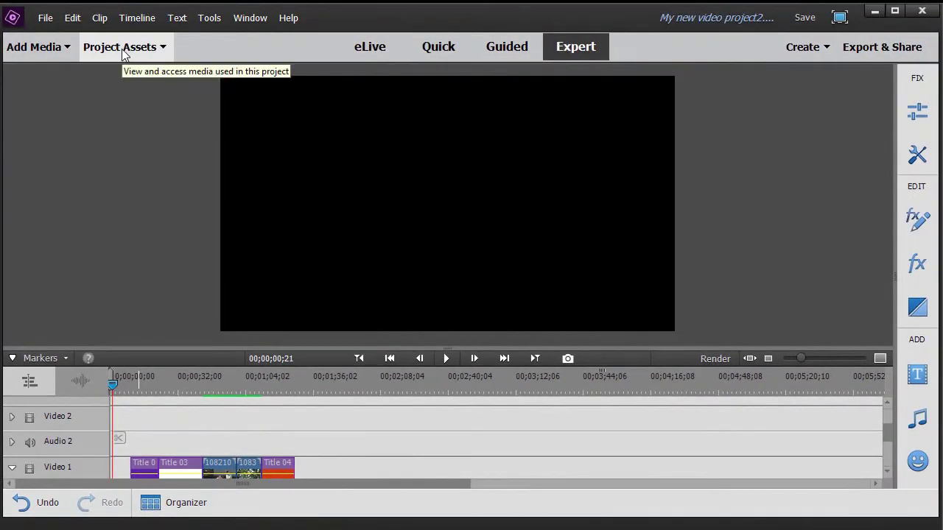
# - Place the Garbage.MTS clip from the project media onto Video 2
pyautogui.click(122, 49)
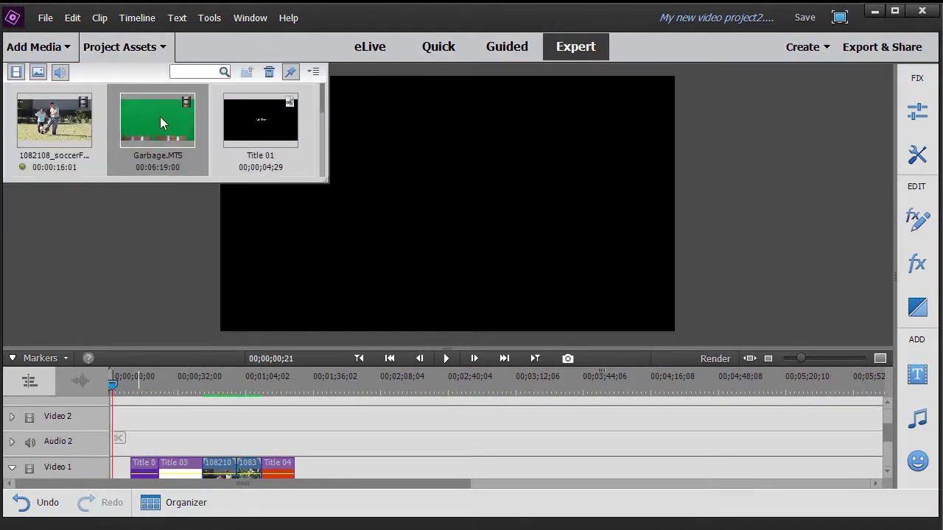
pyautogui.moveTo(160, 118)
pyautogui.mouseDown()
pyautogui.moveTo(262, 228)
pyautogui.moveTo(370, 424)
pyautogui.moveTo(318, 423)
pyautogui.moveTo(342, 435)
pyautogui.moveTo(564, 456)
pyautogui.mouseUp()
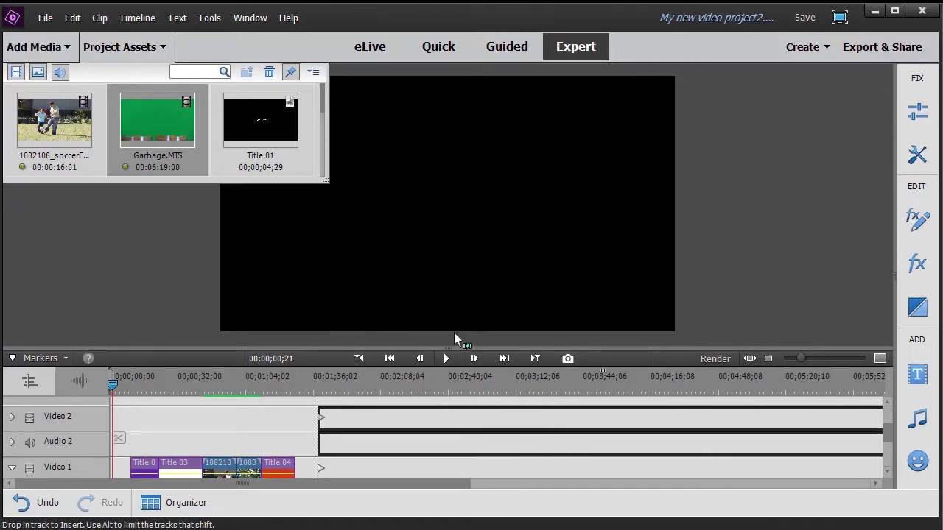
pyautogui.click(120, 49)
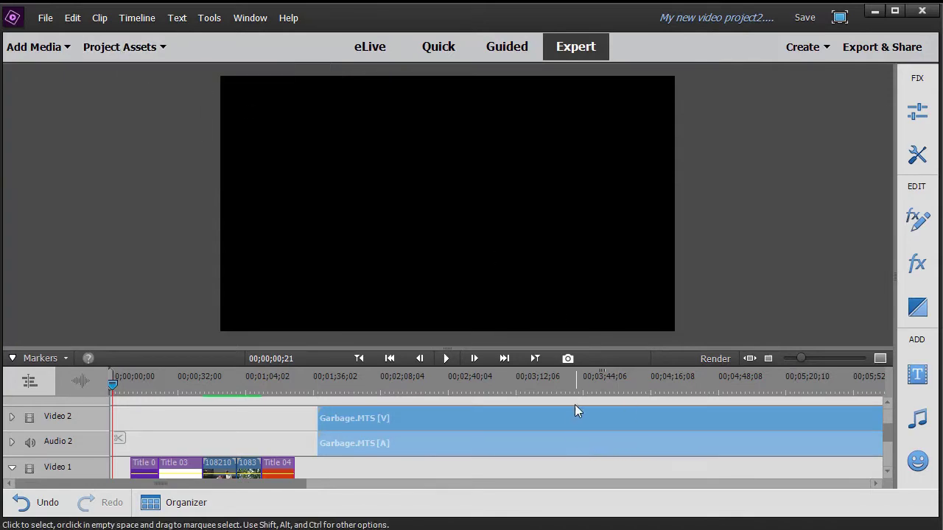
# - Cut Garbage.MTS at about 3:27, delete the part before the cut, and slide the rest earlier
pyautogui.click(549, 384)
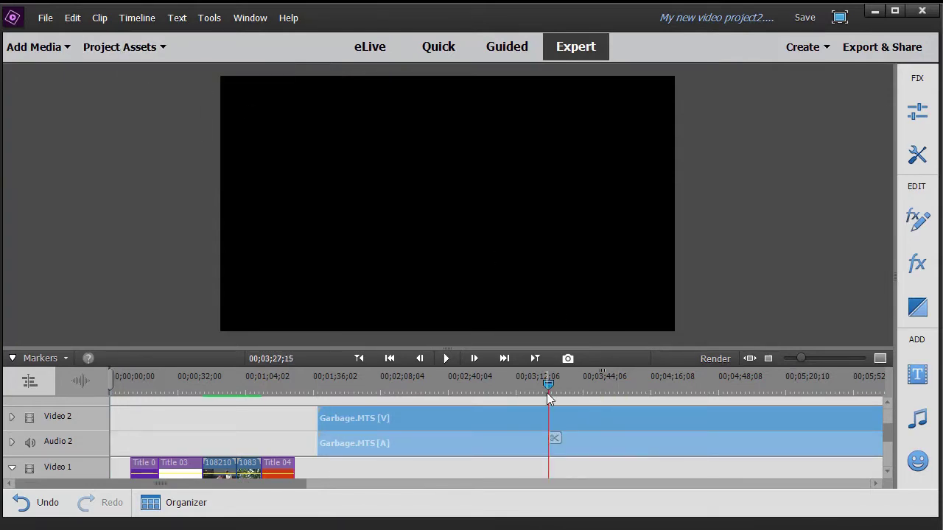
pyautogui.click(548, 386)
pyautogui.moveTo(548, 385)
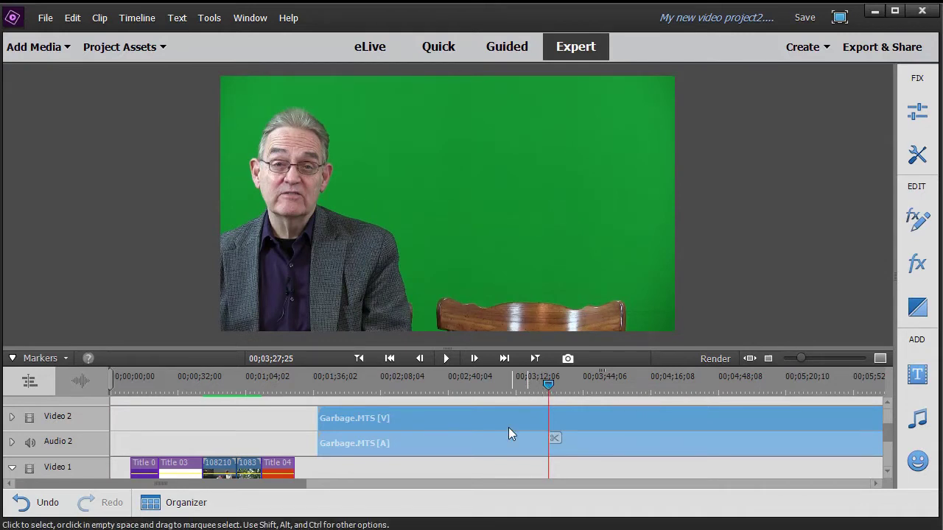
pyautogui.click(554, 439)
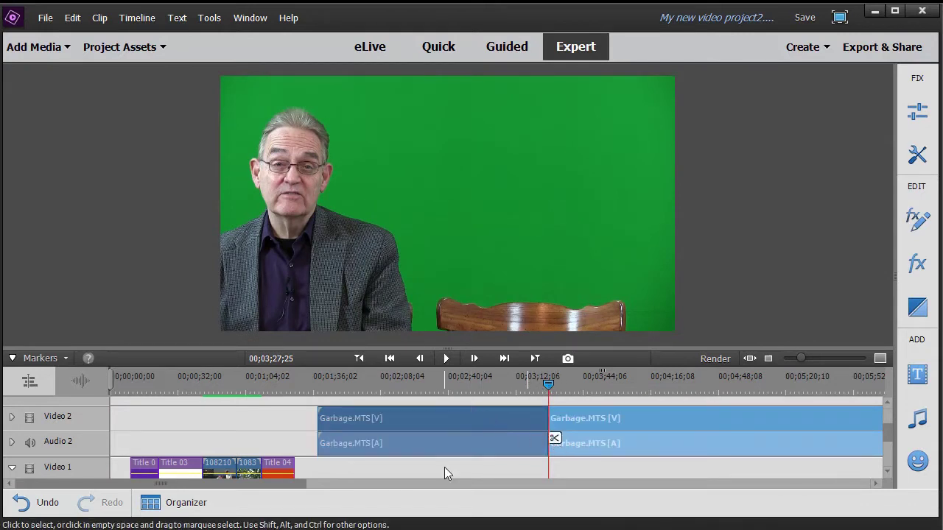
pyautogui.moveTo(452, 468); pyautogui.dragTo(508, 425)
pyautogui.press('Delete')
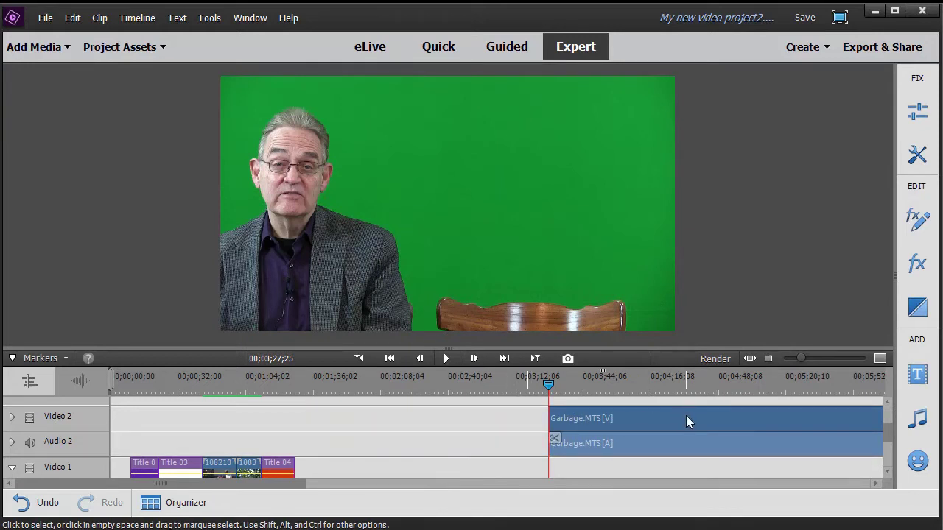
pyautogui.moveTo(666, 416); pyautogui.dragTo(480, 416)
# - Cut the clip at 3:39, delete the tail, and move the trimmed clip to the start of Video 2
pyautogui.click(574, 389)
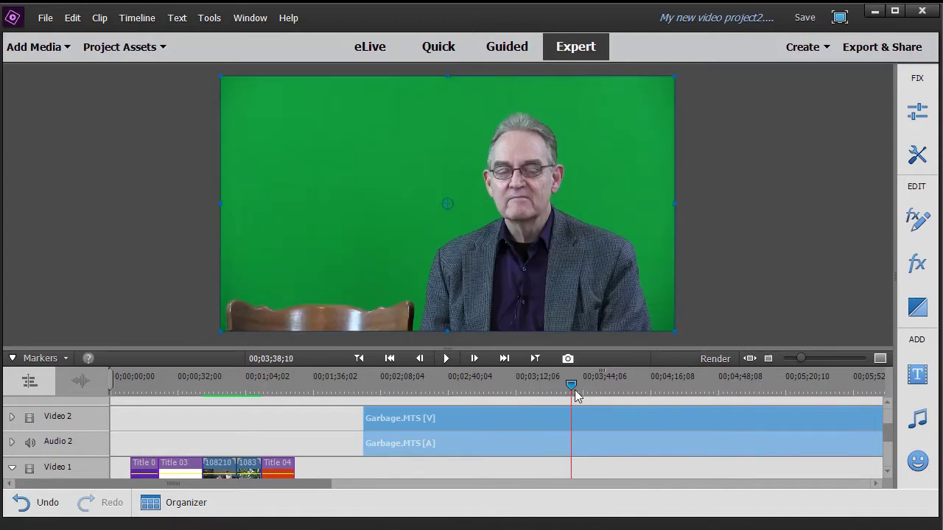
pyautogui.click(579, 439)
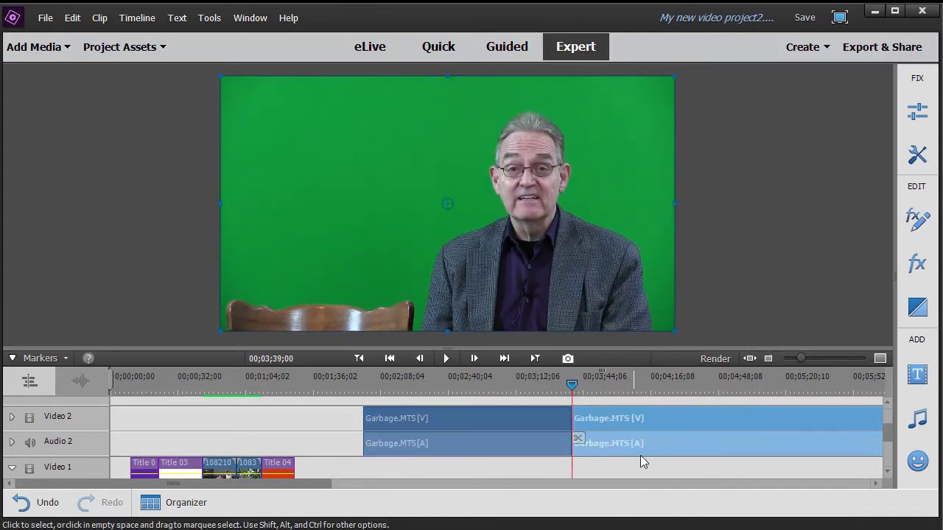
pyautogui.moveTo(644, 470); pyautogui.dragTo(679, 416)
pyautogui.press('Delete')
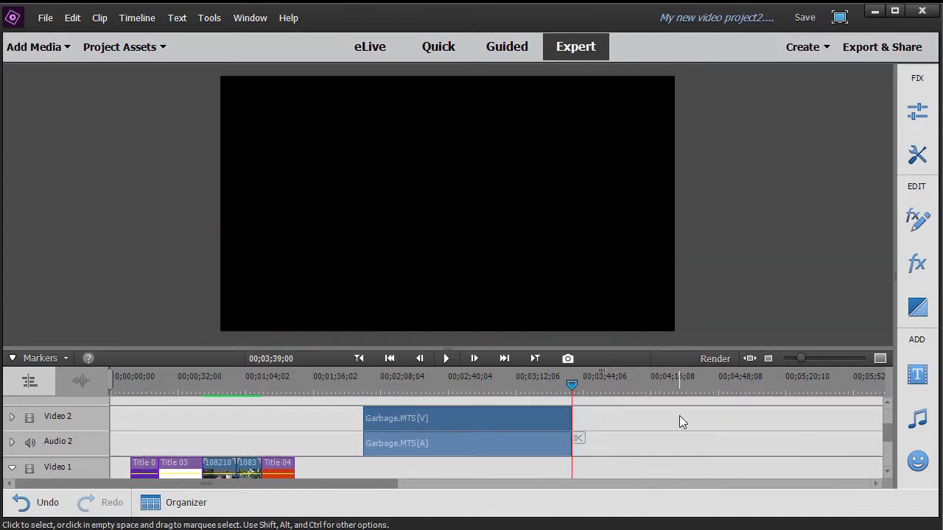
pyautogui.moveTo(462, 426); pyautogui.dragTo(199, 431)
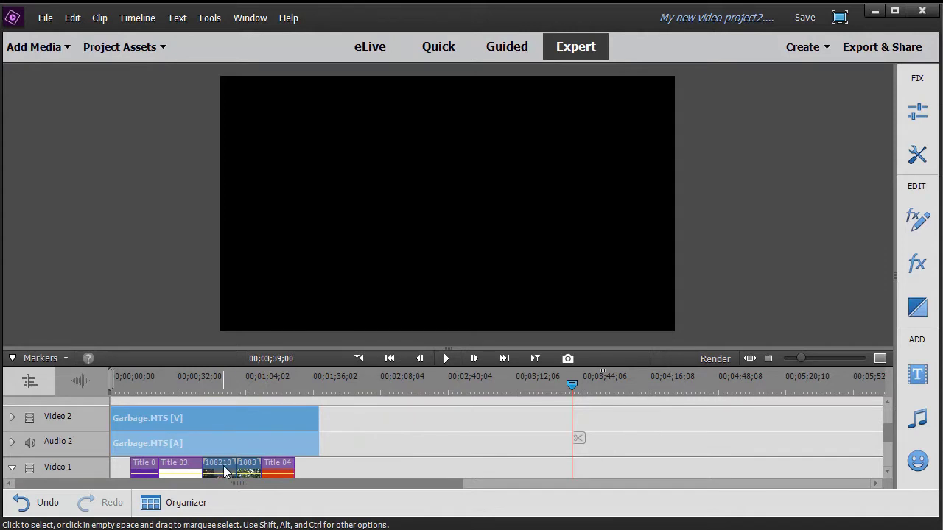
# - Scrub back to check the presenter over the opening titles, then show the video Effects list
pyautogui.moveTo(570, 383); pyautogui.dragTo(154, 397)
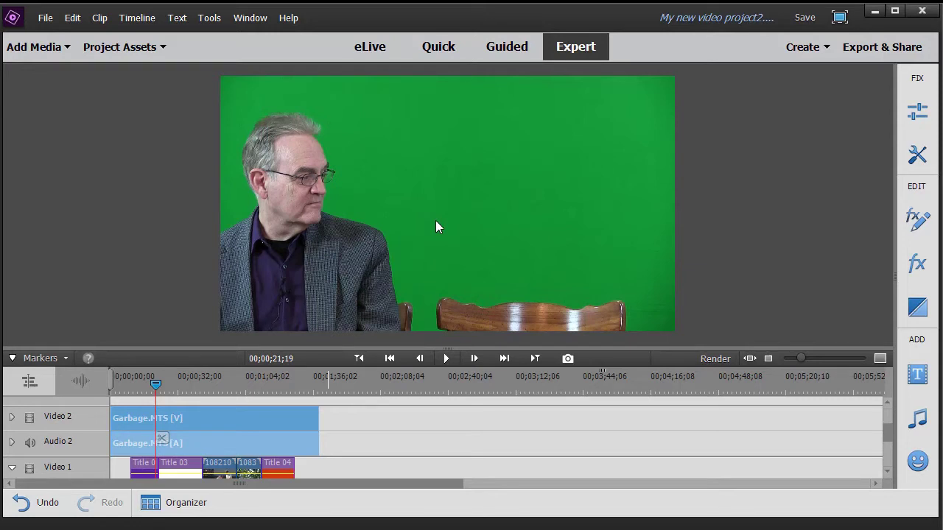
pyautogui.click(921, 271)
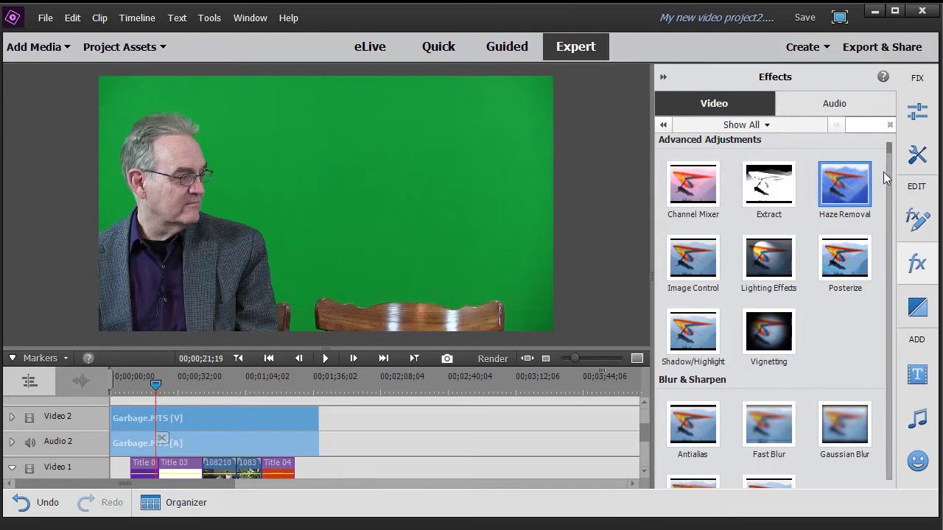
# - Search the effects for 'key' and drag Green Screen Key onto the Garbage.MTS clip
pyautogui.moveTo(890, 151); pyautogui.dragTo(890, 153)
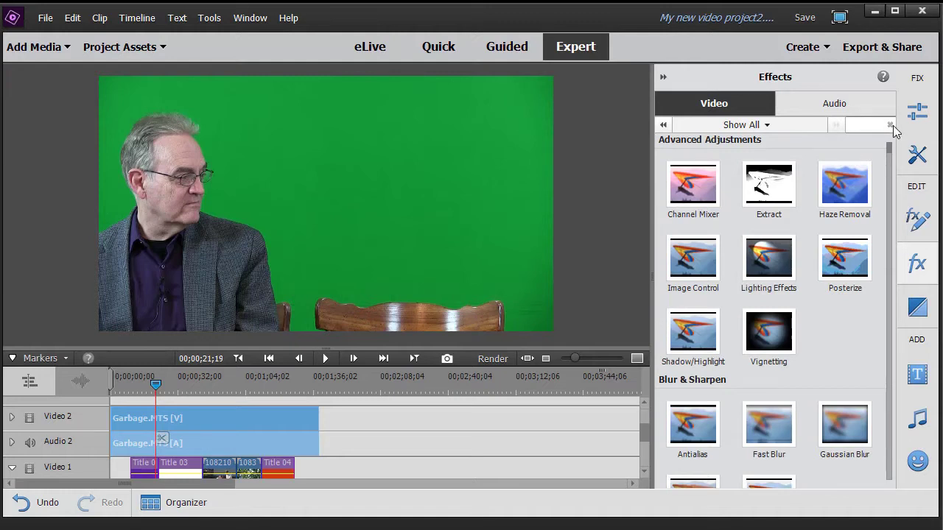
pyautogui.write('key')
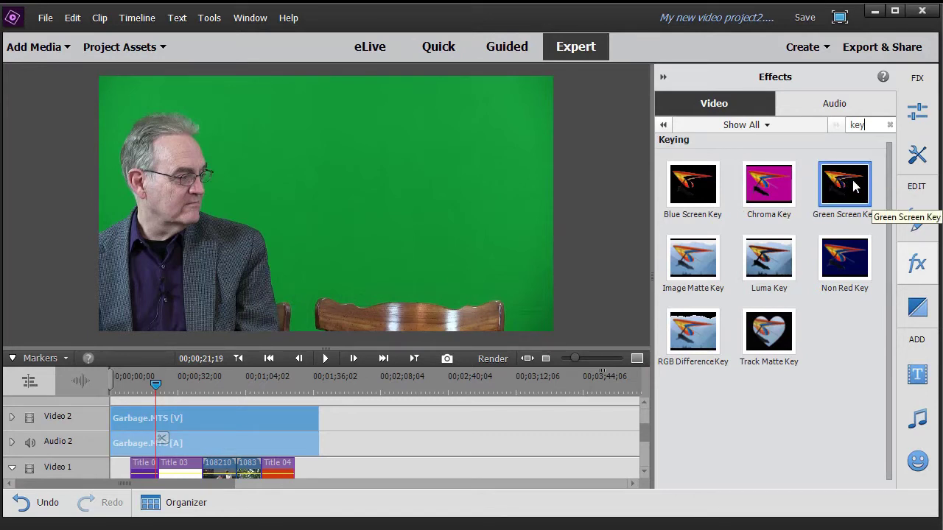
pyautogui.moveTo(855, 187); pyautogui.dragTo(221, 413)
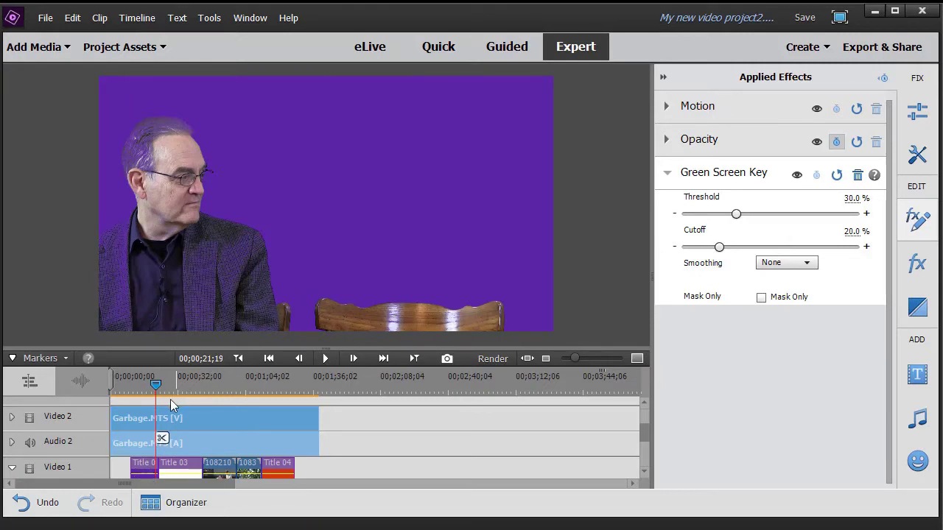
pyautogui.moveTo(155, 385); pyautogui.dragTo(118, 391)
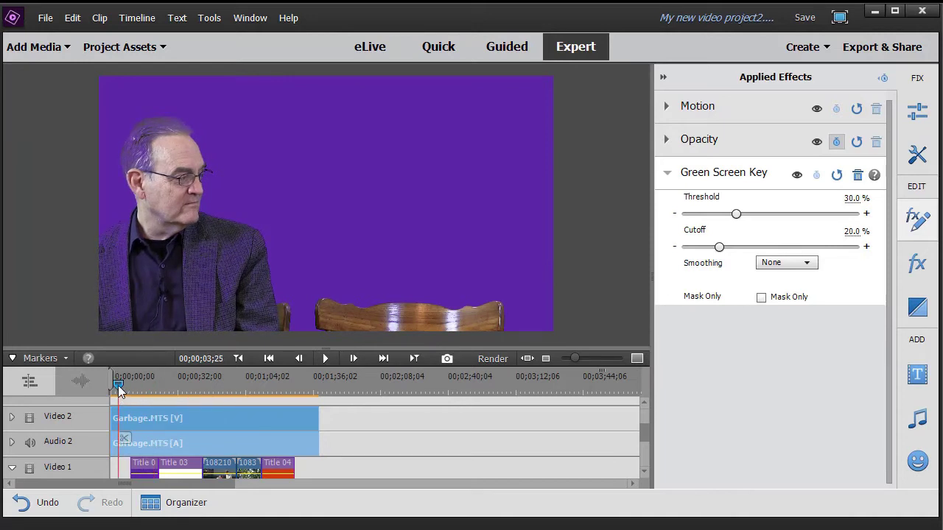
pyautogui.click(325, 359)
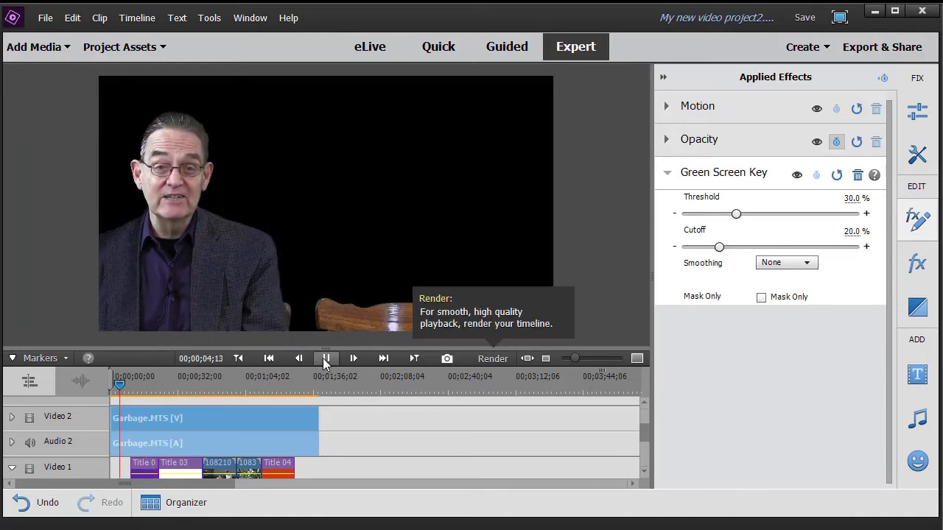
pyautogui.click(324, 359)
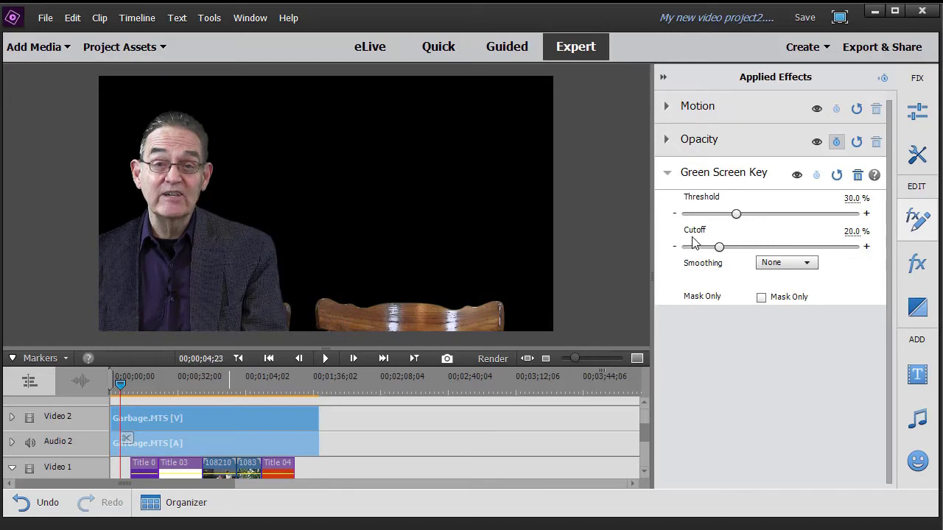
# - Raise Green Screen Key Threshold to 69.3% and preview a later frame over the purple title
pyautogui.moveTo(736, 214); pyautogui.dragTo(802, 221)
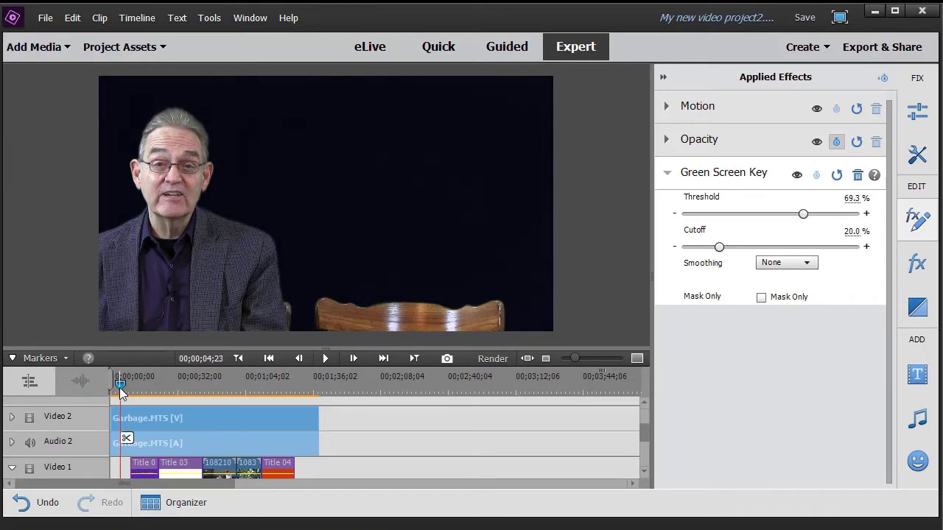
pyautogui.moveTo(120, 381); pyautogui.dragTo(151, 389)
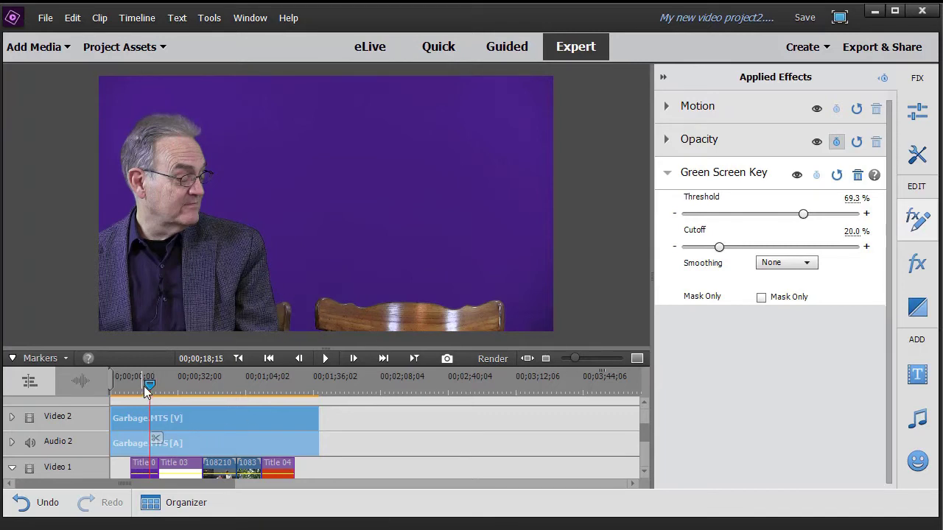
# - At about 30 seconds, set Threshold to 57.6% and Cutoff to 18.2% for a clean white background
pyautogui.moveTo(148, 384); pyautogui.dragTo(173, 383)
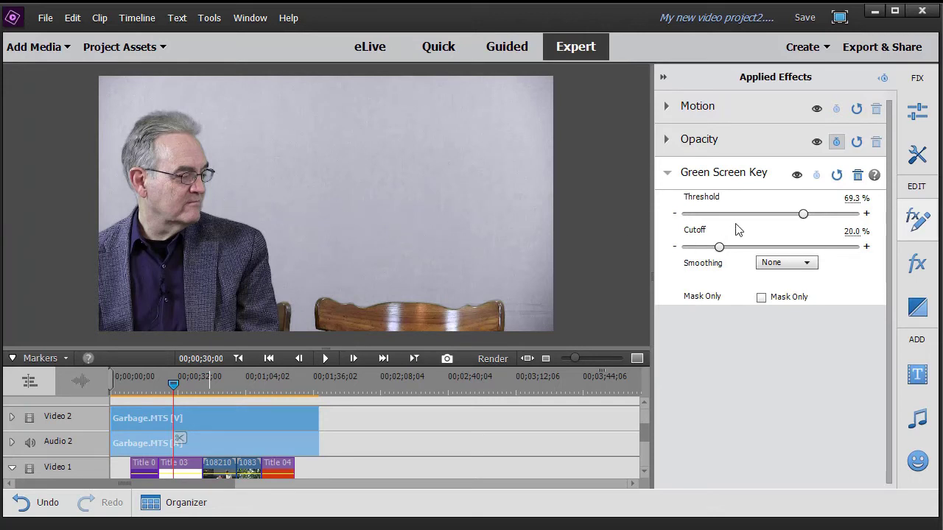
pyautogui.moveTo(803, 219)
pyautogui.mouseDown()
pyautogui.moveTo(759, 228)
pyautogui.moveTo(756, 217)
pyautogui.moveTo(787, 224)
pyautogui.mouseUp()
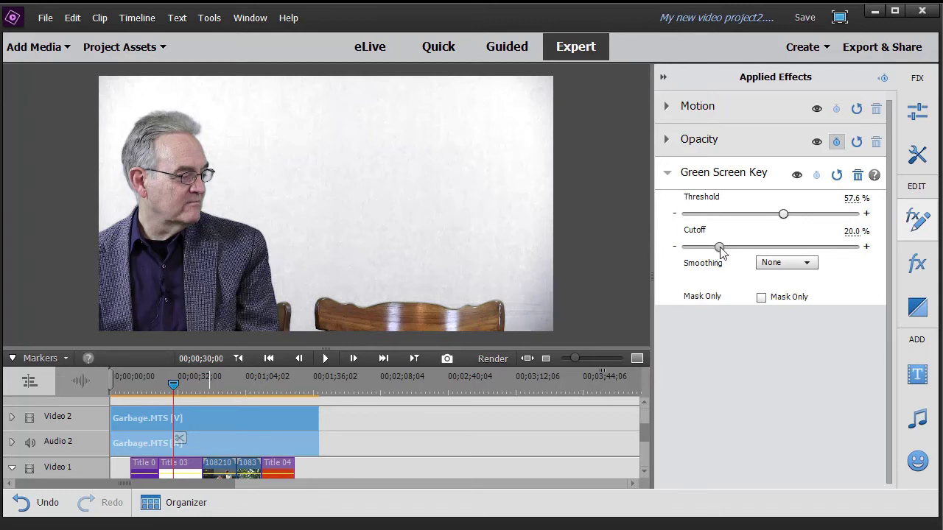
pyautogui.moveTo(721, 250)
pyautogui.mouseDown()
pyautogui.moveTo(652, 260)
pyautogui.moveTo(688, 248)
pyautogui.moveTo(727, 253)
pyautogui.moveTo(715, 248)
pyautogui.mouseUp()
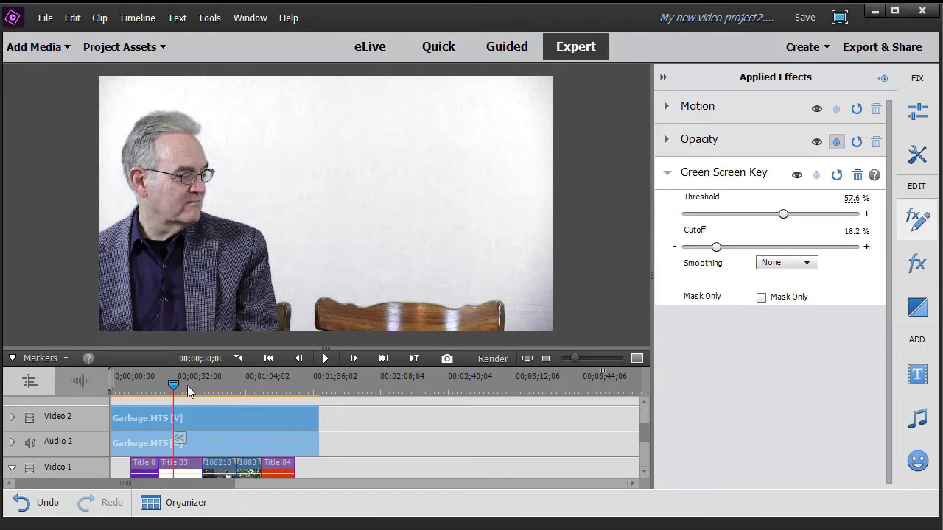
# - Move to about 49 seconds and play the keyed composite over the lawn footage
pyautogui.moveTo(172, 384); pyautogui.dragTo(212, 390)
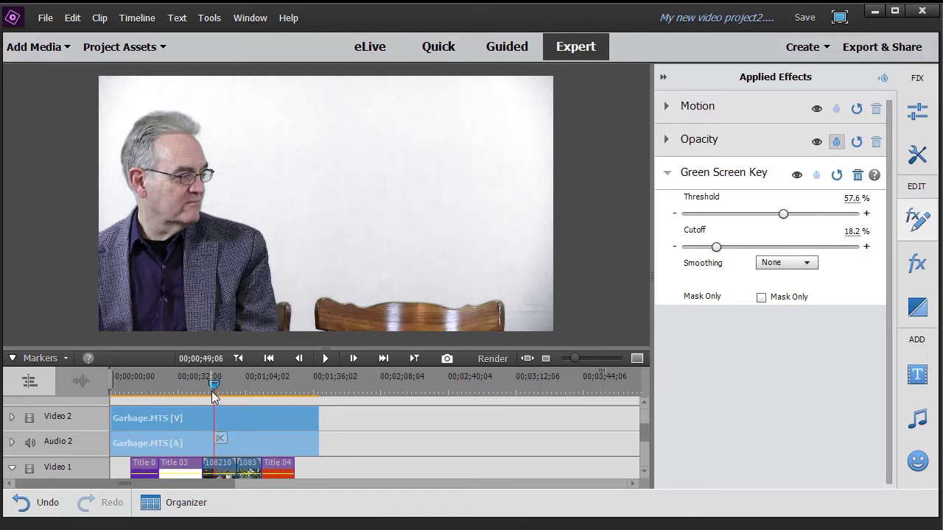
pyautogui.click(212, 385)
pyautogui.click(325, 359)
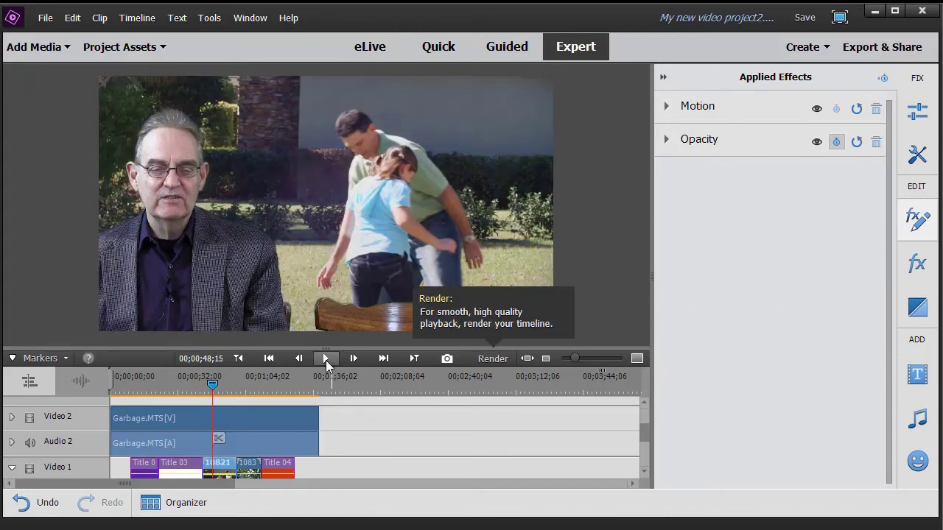
pyautogui.click(326, 360)
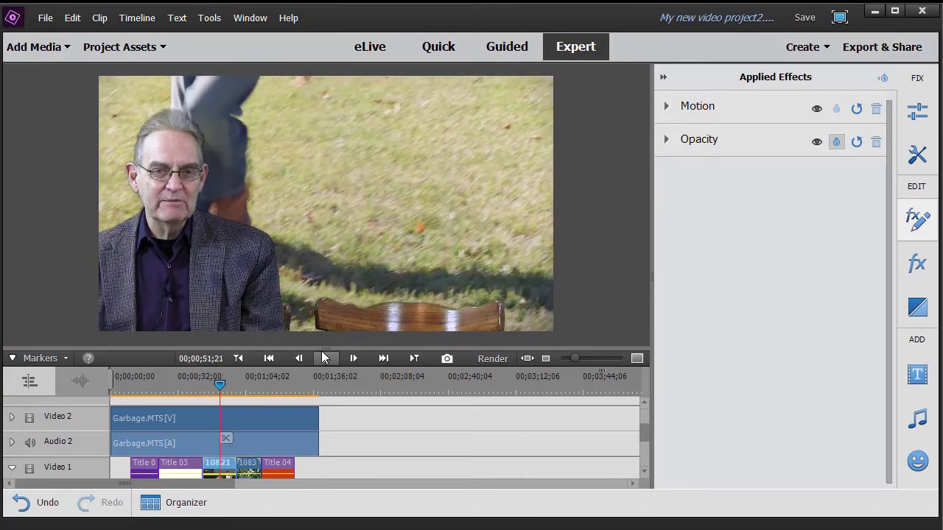
pyautogui.click(326, 359)
# - Reselect the presenter clip and take the key Cutoff down to 0%, then up to 30.3%
pyautogui.click(272, 419)
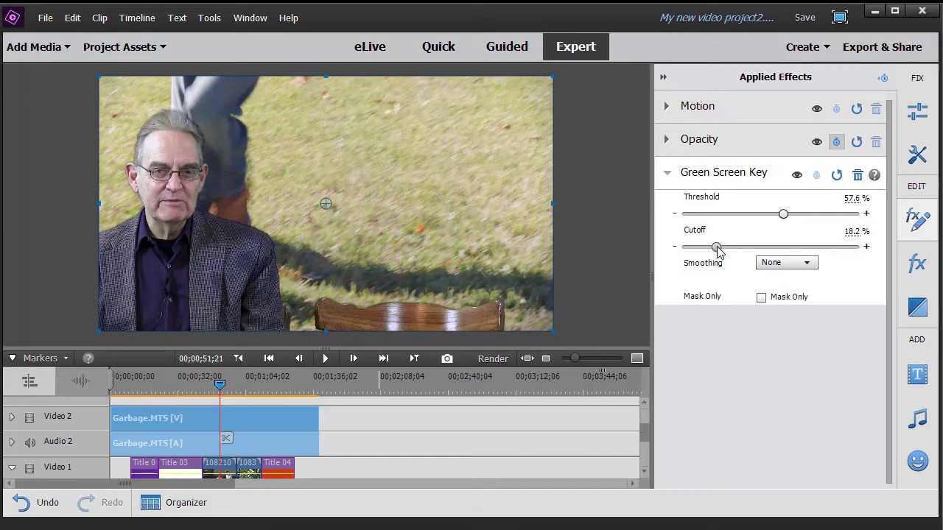
pyautogui.moveTo(717, 246); pyautogui.dragTo(701, 249)
pyautogui.moveTo(683, 253); pyautogui.dragTo(678, 250)
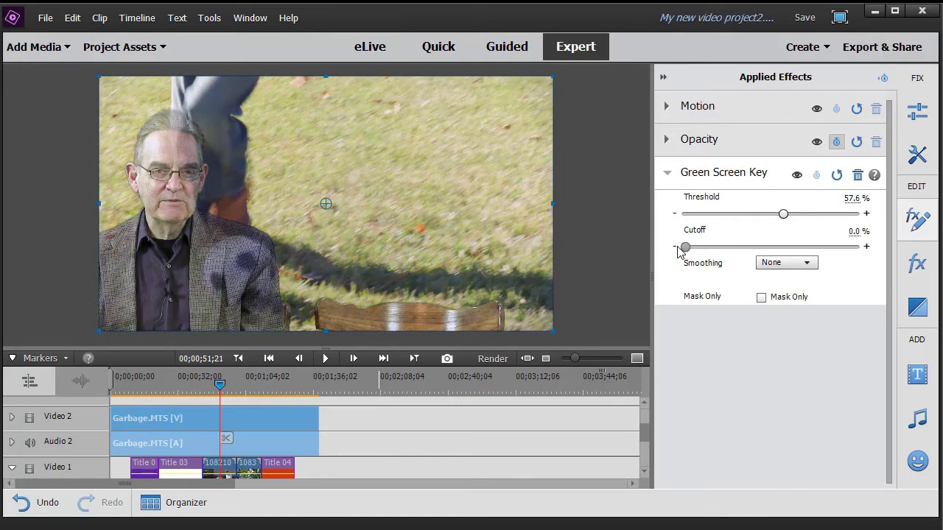
pyautogui.moveTo(686, 248); pyautogui.dragTo(737, 256)
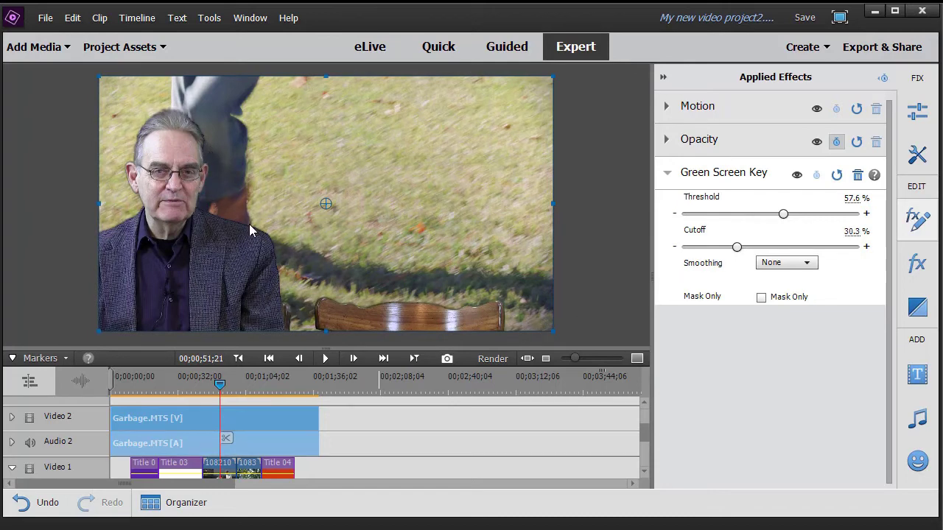
# - Compare Low and High Smoothing on the key and settle on Low
pyautogui.click(806, 267)
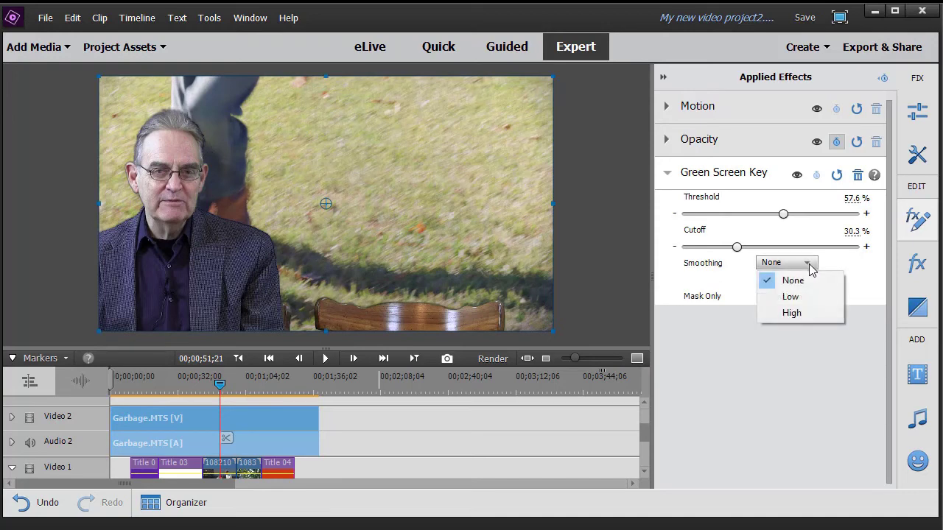
pyautogui.click(792, 297)
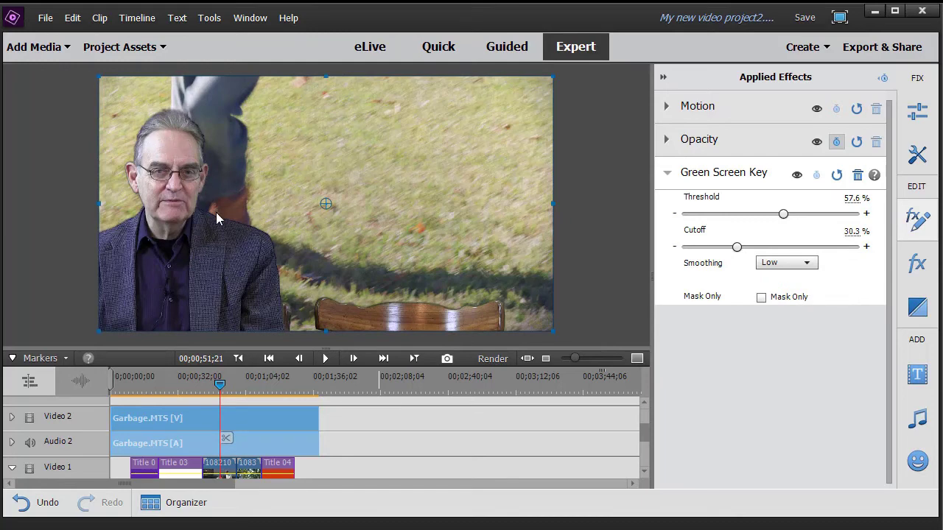
pyautogui.click(809, 263)
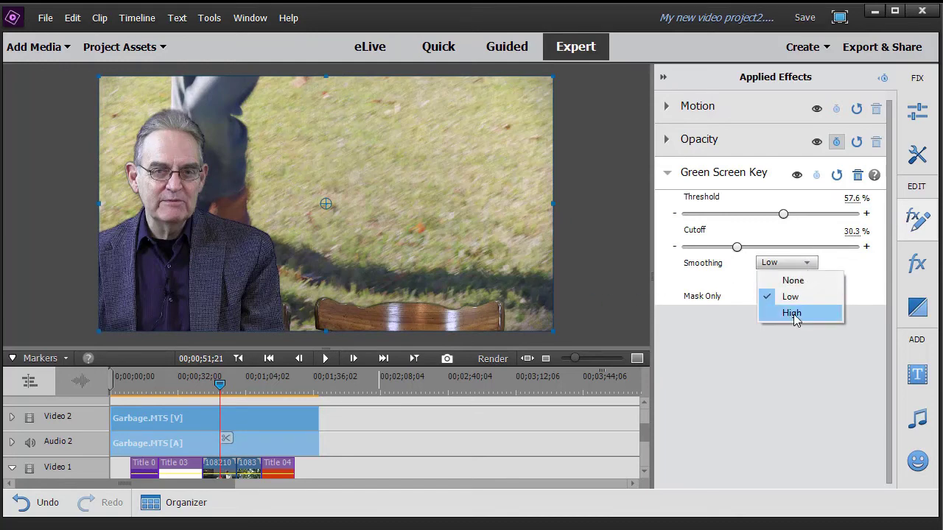
pyautogui.click(794, 314)
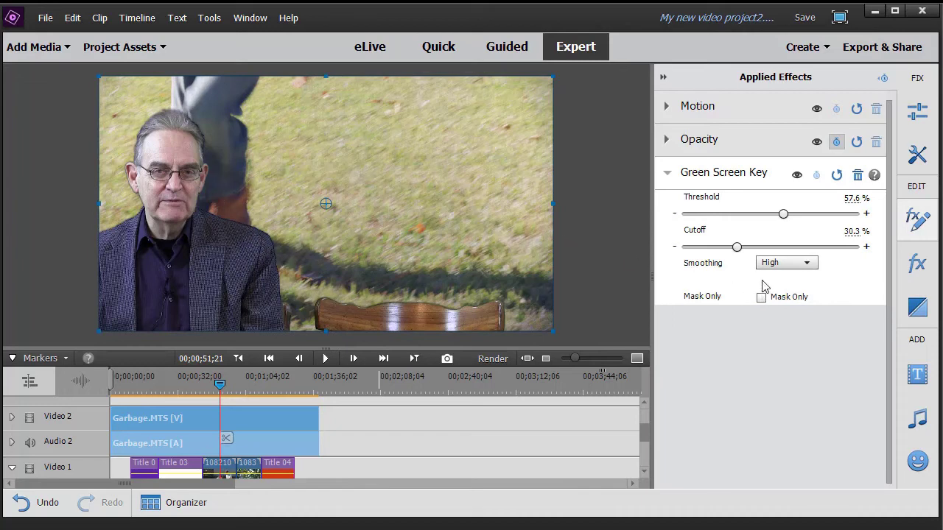
pyautogui.click(805, 265)
pyautogui.click(794, 299)
pyautogui.moveTo(221, 387); pyautogui.dragTo(253, 387)
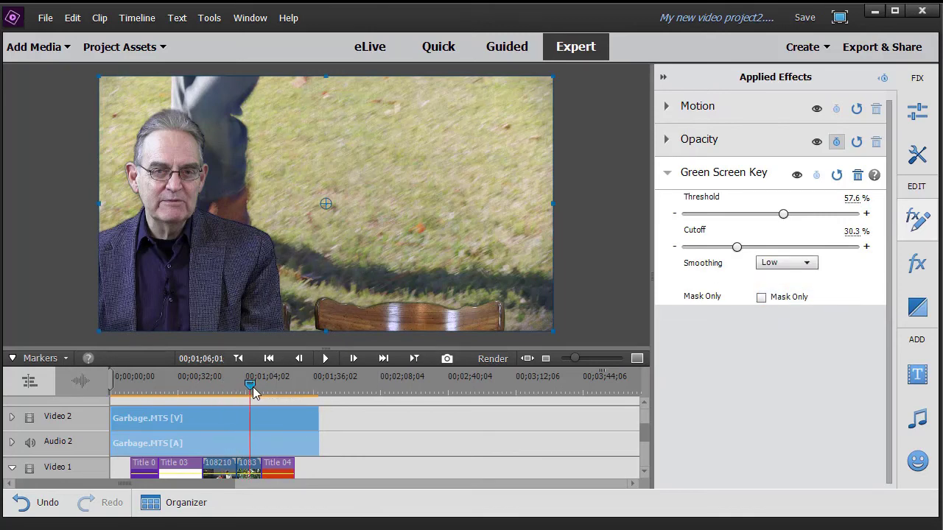
# - Preview over the forest boardwalk, then set Threshold to 44.2% and Cutoff to 27.7%
pyautogui.click(329, 362)
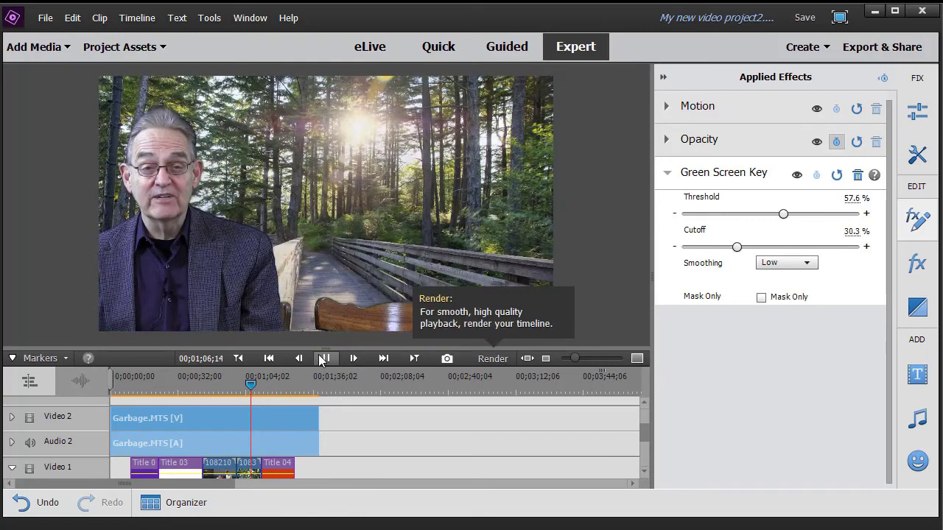
pyautogui.click(326, 359)
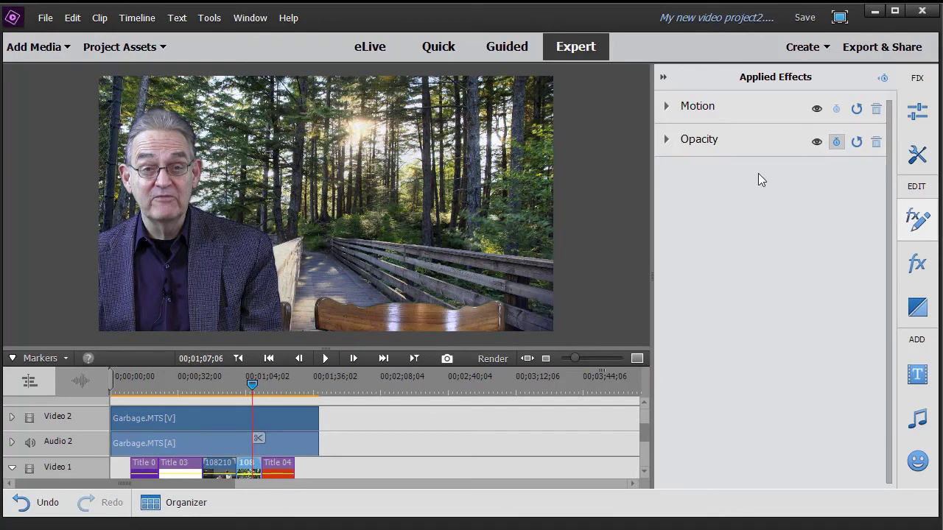
pyautogui.click(278, 416)
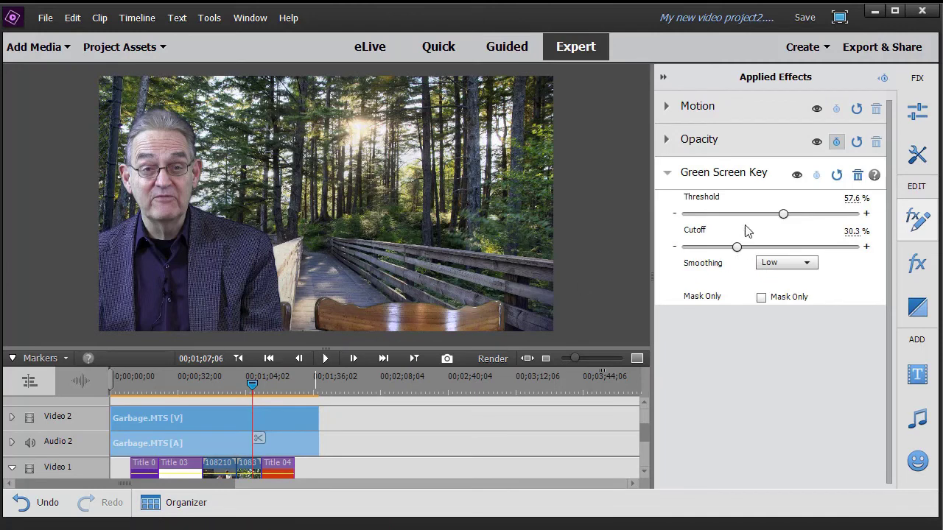
pyautogui.moveTo(785, 215); pyautogui.dragTo(768, 223)
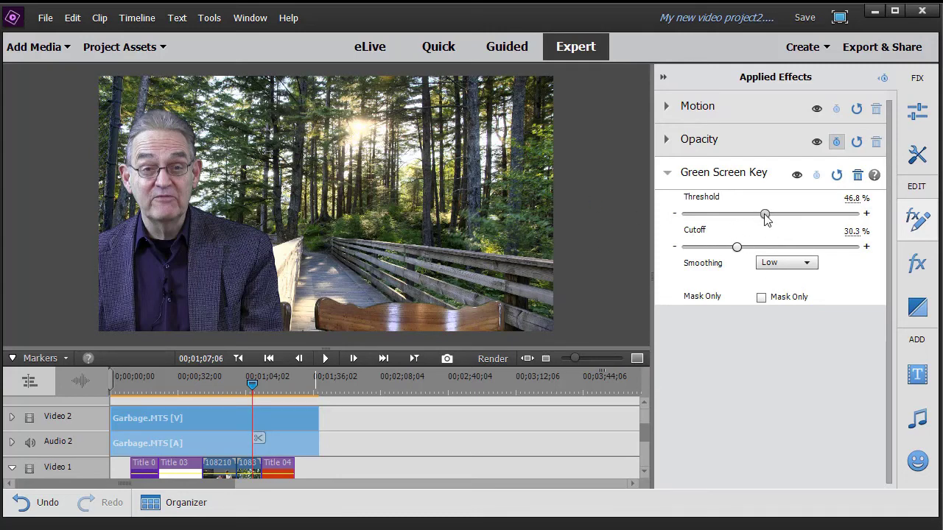
pyautogui.moveTo(767, 219)
pyautogui.mouseDown()
pyautogui.moveTo(753, 217)
pyautogui.moveTo(792, 223)
pyautogui.moveTo(762, 219)
pyautogui.mouseUp()
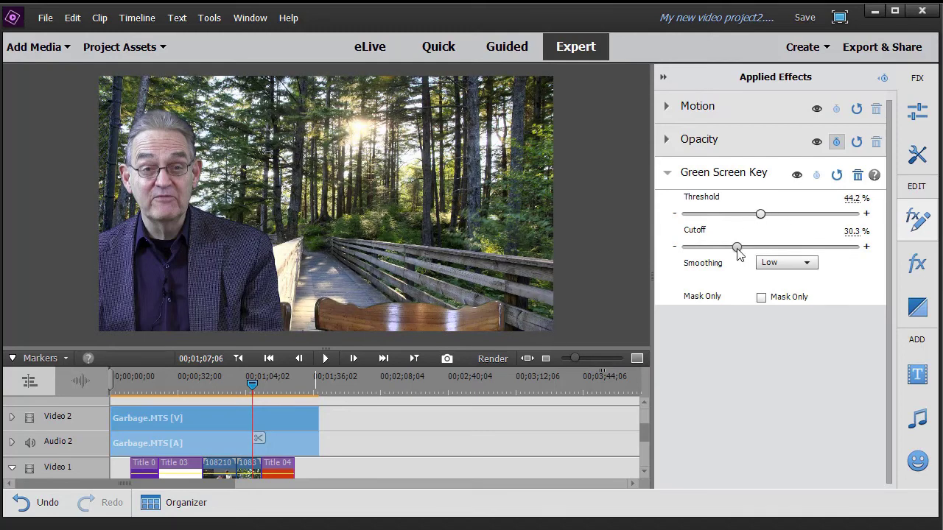
pyautogui.moveTo(737, 248)
pyautogui.mouseDown()
pyautogui.moveTo(715, 254)
pyautogui.moveTo(766, 254)
pyautogui.moveTo(734, 257)
pyautogui.mouseUp()
# - Play ahead to the presenter over the red background
pyautogui.click(325, 359)
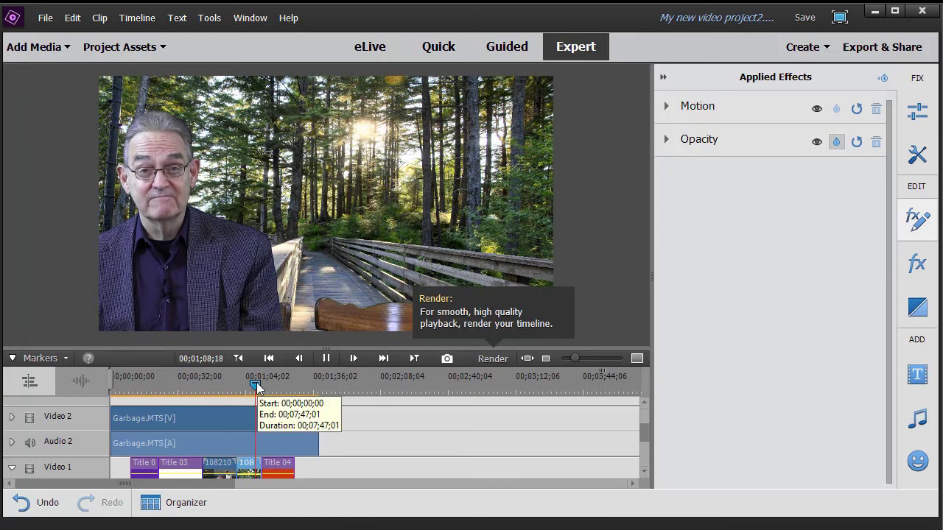
pyautogui.moveTo(257, 382); pyautogui.dragTo(281, 398)
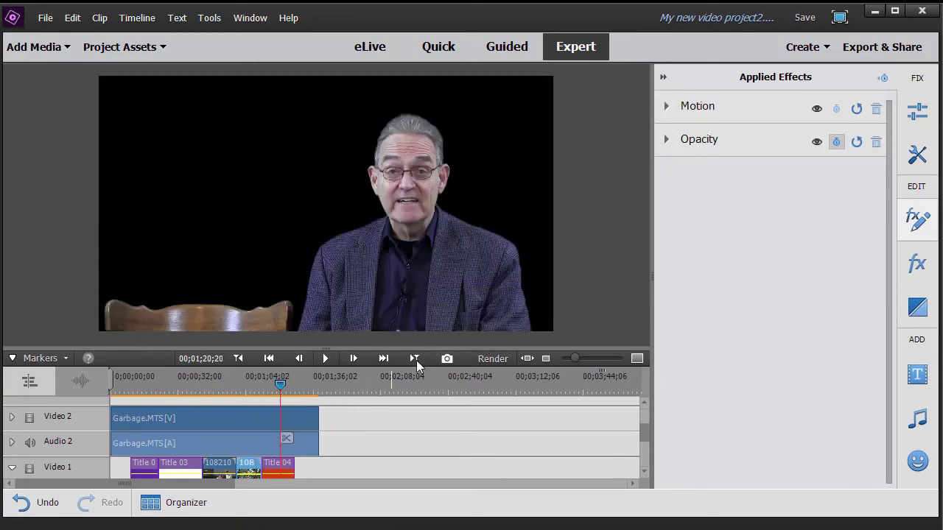
pyautogui.click(329, 363)
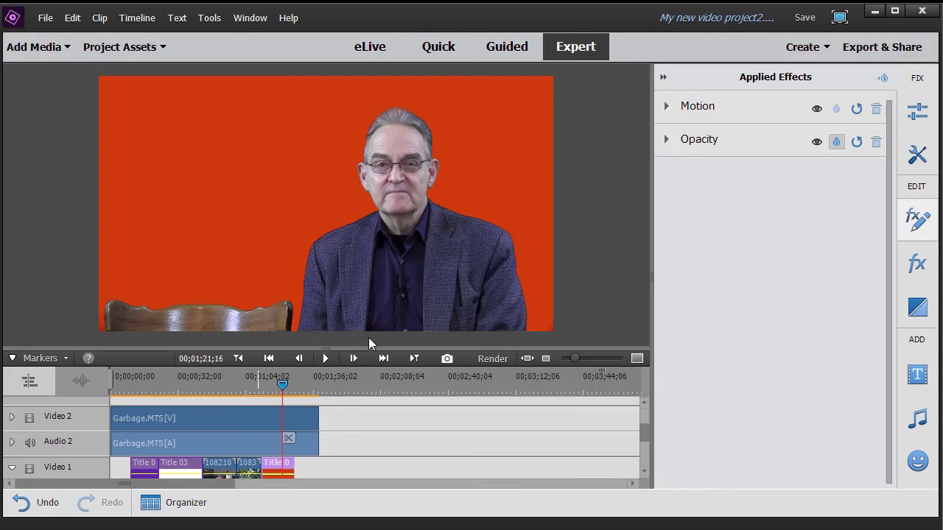
# - Set the key to 48.9% Threshold and 35.9% Cutoff and show the Keying effects list
pyautogui.click(291, 415)
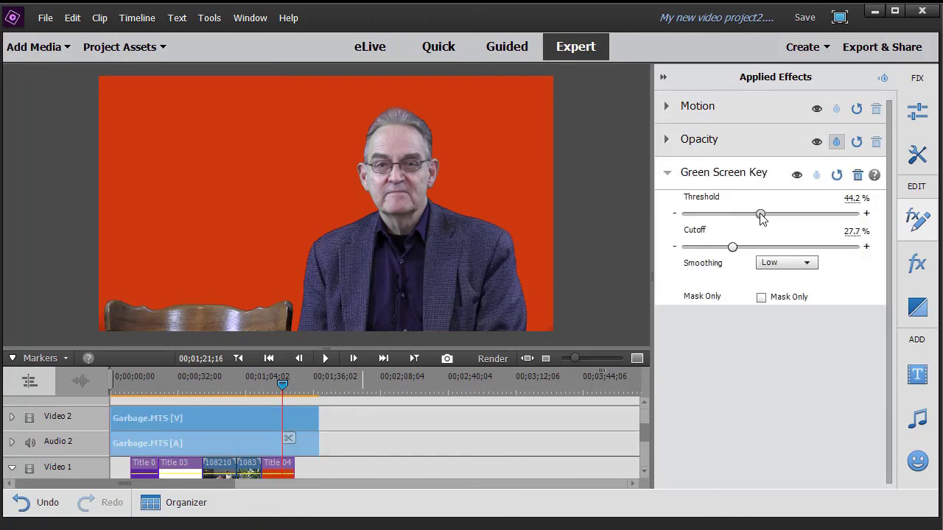
pyautogui.moveTo(761, 215)
pyautogui.mouseDown()
pyautogui.moveTo(793, 215)
pyautogui.moveTo(776, 219)
pyautogui.mouseUp()
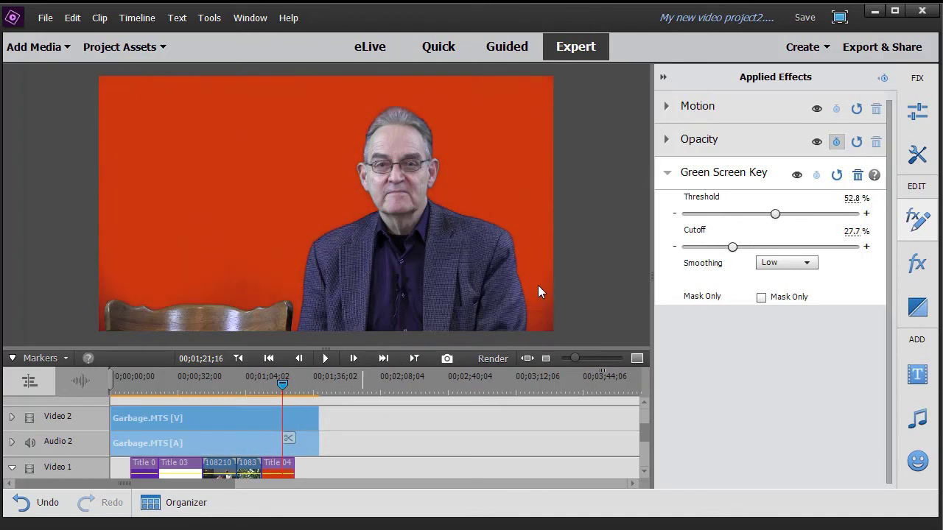
pyautogui.moveTo(776, 214)
pyautogui.mouseDown()
pyautogui.moveTo(732, 223)
pyautogui.moveTo(785, 220)
pyautogui.moveTo(770, 219)
pyautogui.mouseUp()
pyautogui.moveTo(733, 247)
pyautogui.mouseDown()
pyautogui.moveTo(769, 247)
pyautogui.moveTo(722, 247)
pyautogui.moveTo(756, 251)
pyautogui.moveTo(746, 249)
pyautogui.mouseUp()
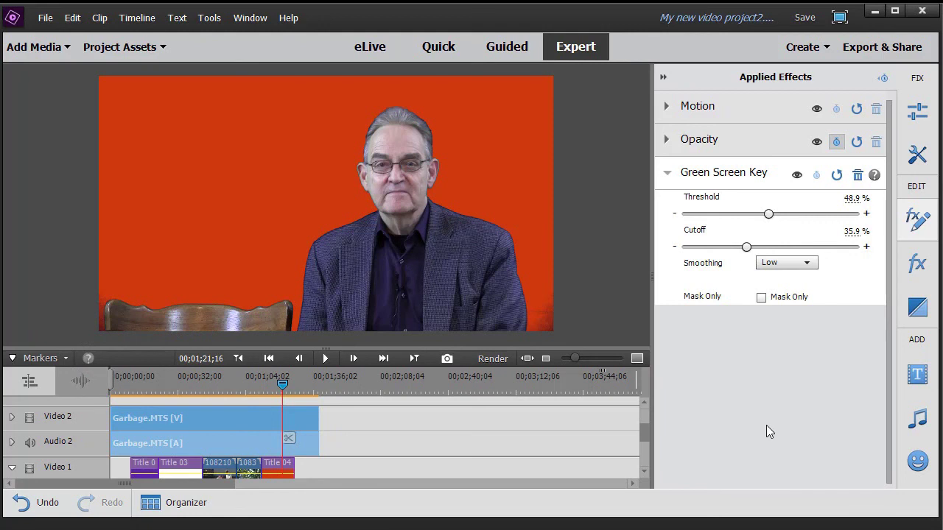
pyautogui.click(917, 270)
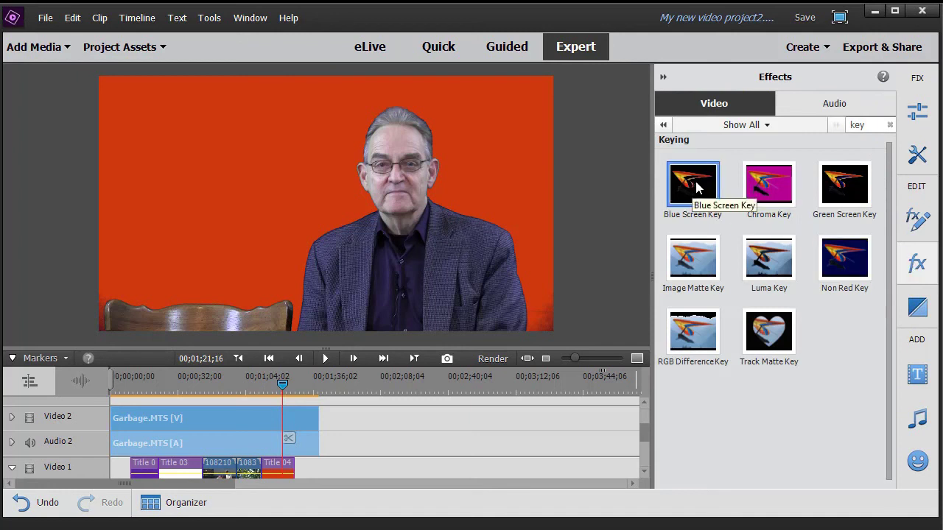